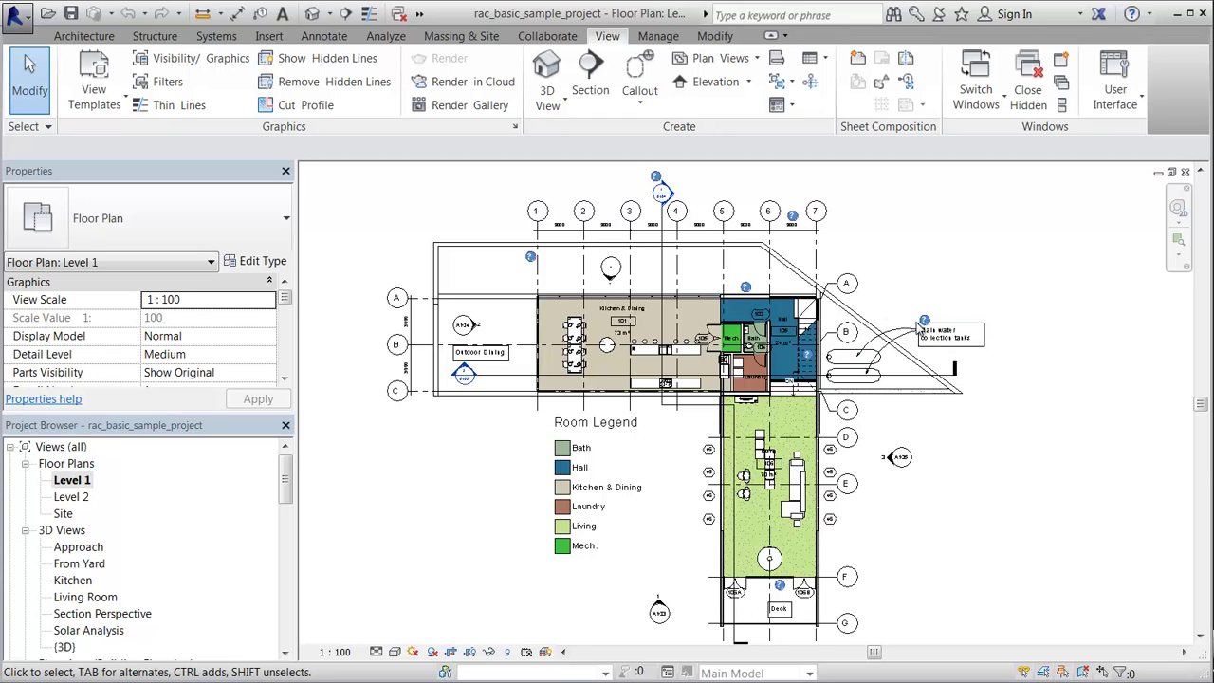
Switch to the {3D} view and sign in to Revit with the Autodesk ID and password.
click(548, 72)
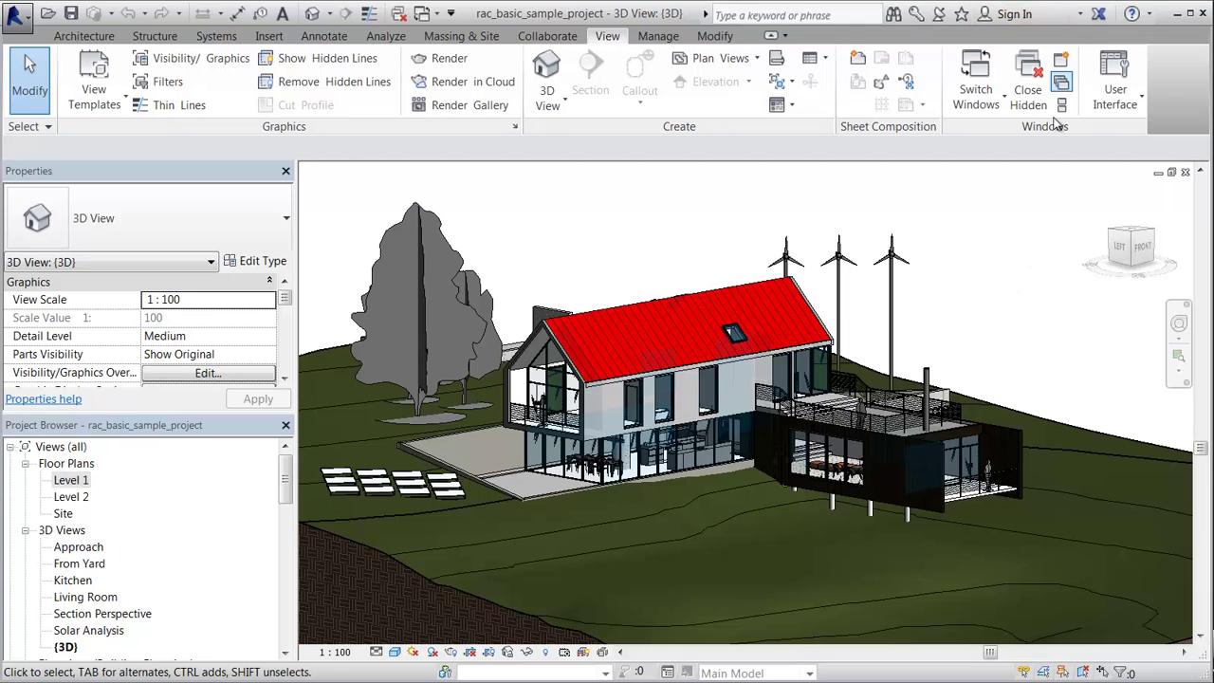
click(1079, 14)
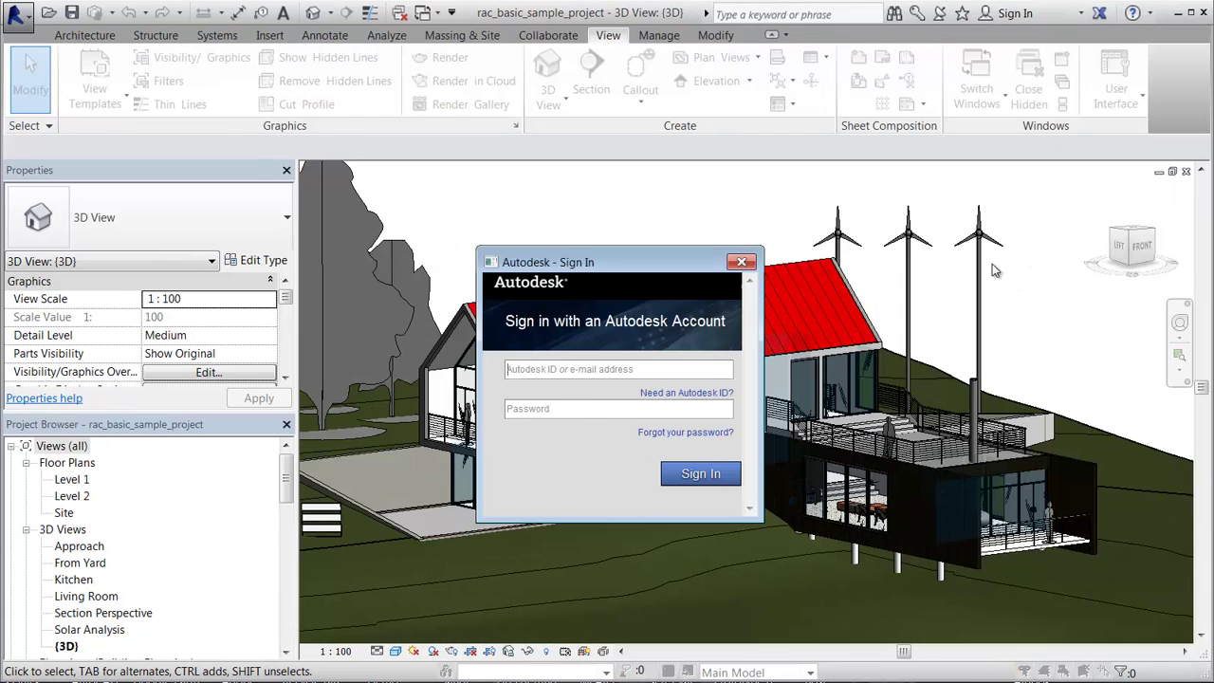
text(Autodes)
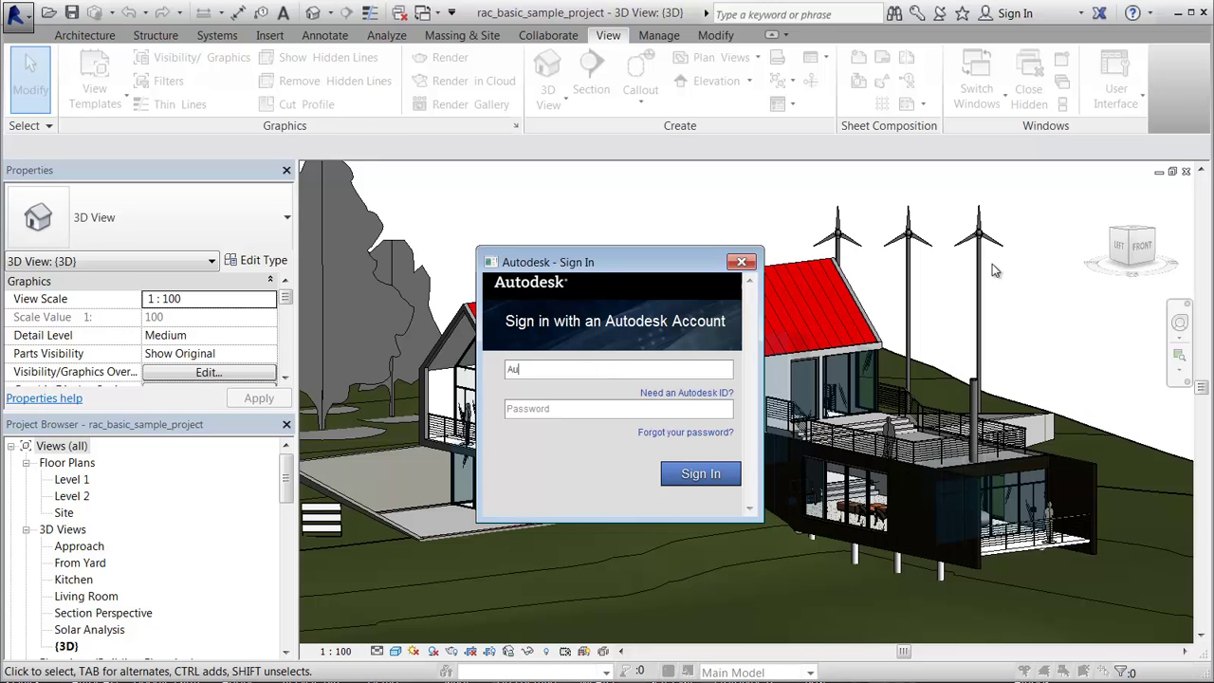
text(kID)
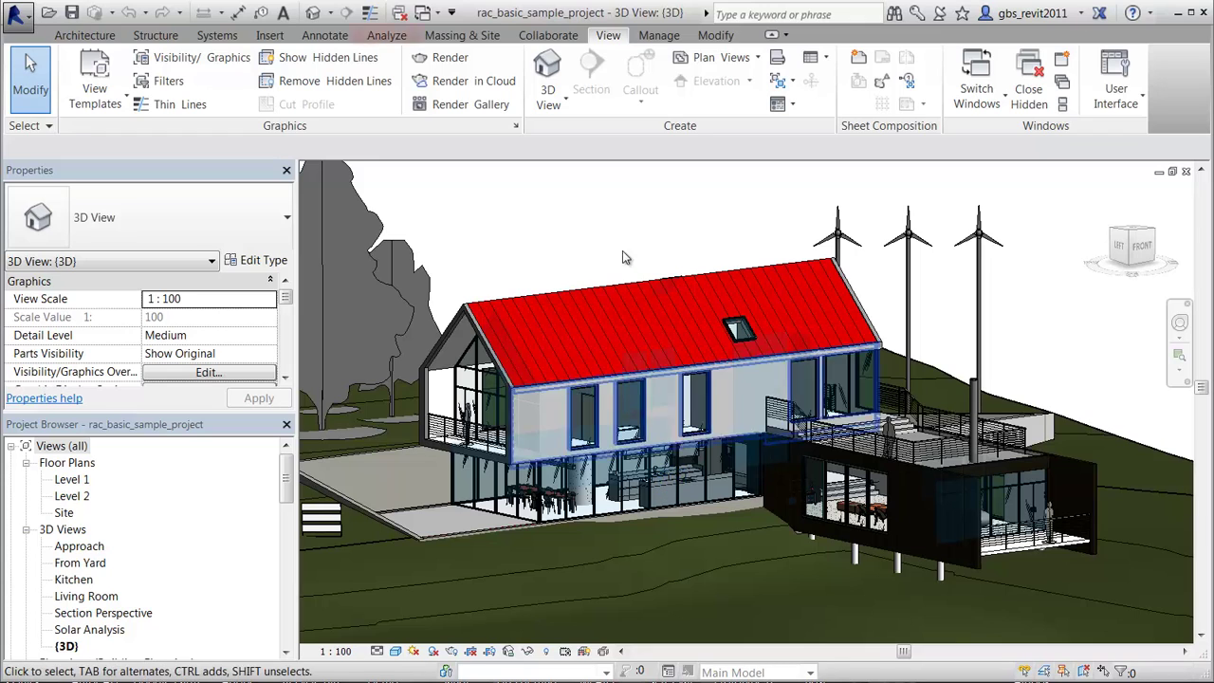
Expand the Analyze tab's Energy Analysis panel and pin its tools so they stay available.
click(384, 35)
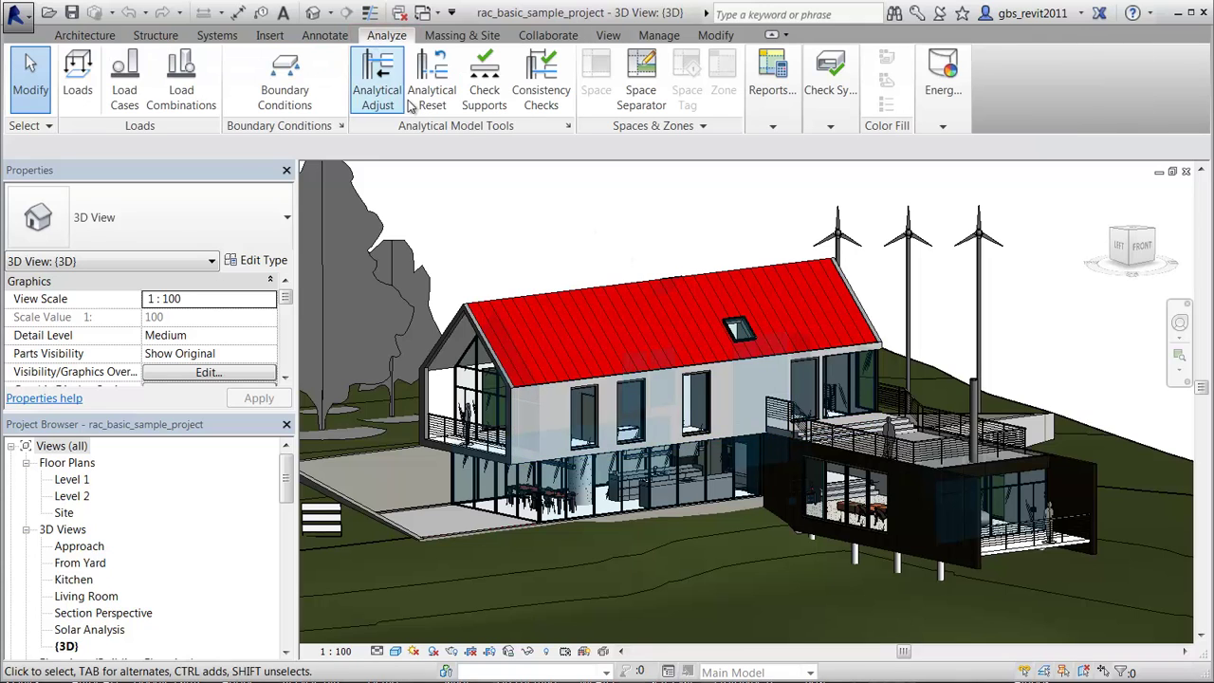
click(944, 76)
drag(1020, 215, 101, 77)
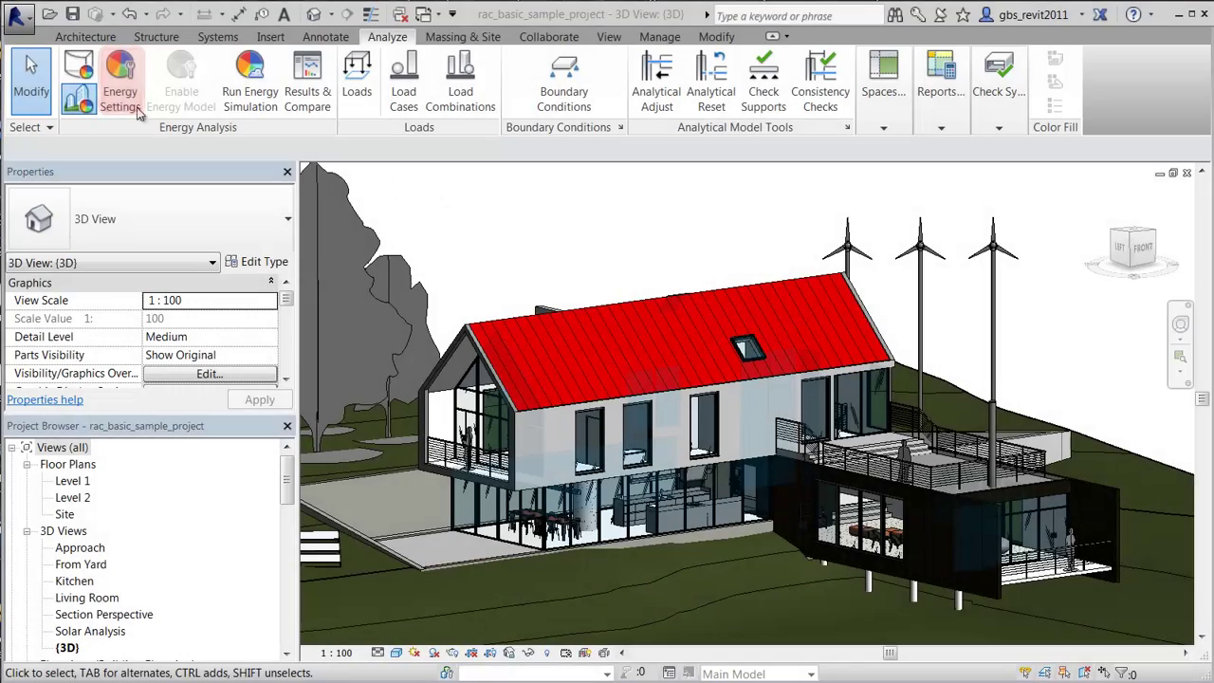
In Energy Settings, set the Building Type to Single Family.
click(131, 106)
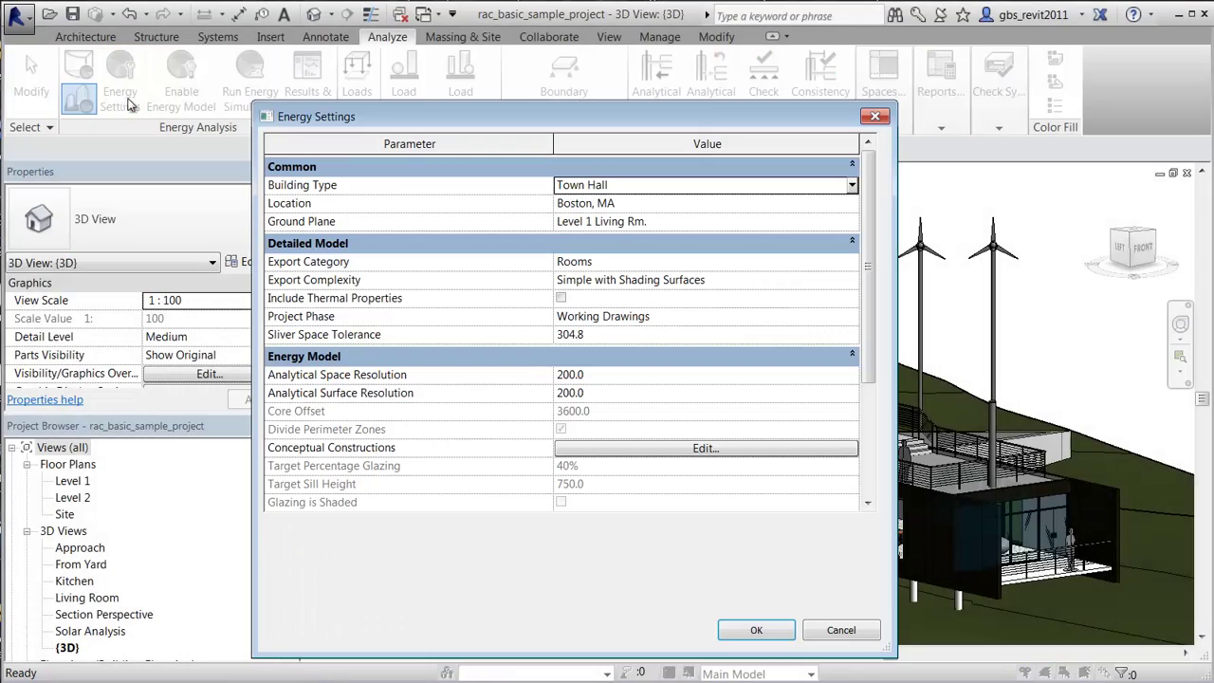
click(852, 184)
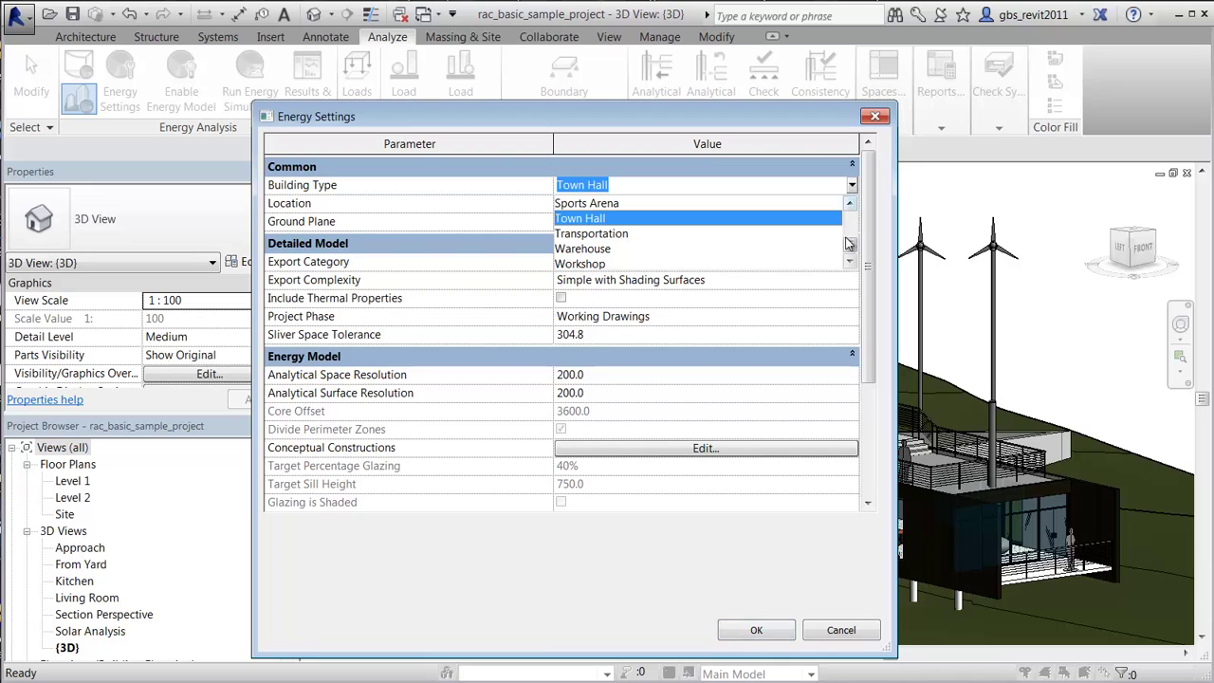
scroll(850, 245, up, 2)
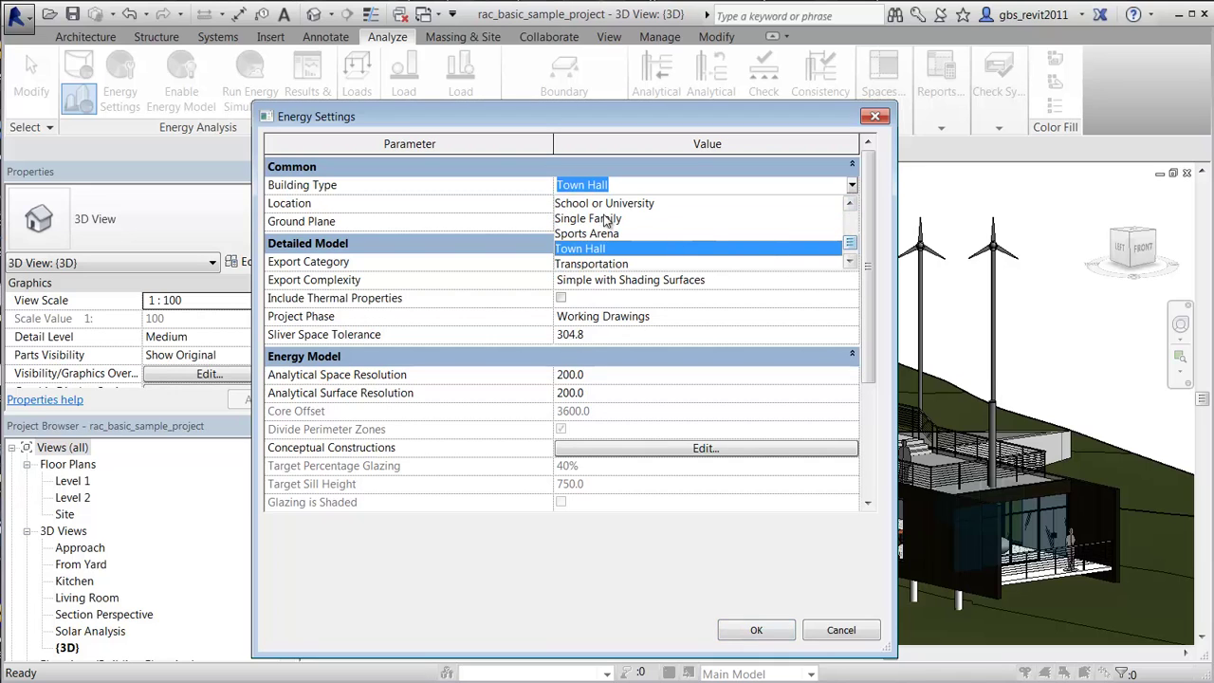
click(603, 218)
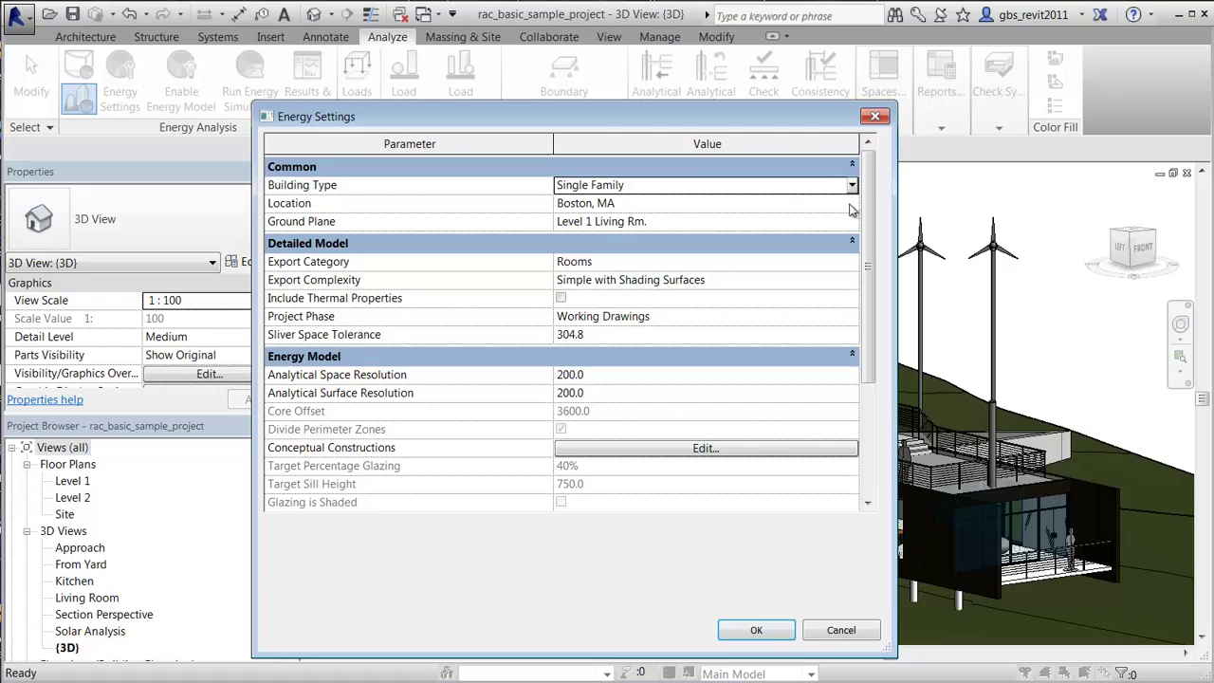
Set the project location to Oshkosh, WI, USA with weather station 36735.
click(861, 203)
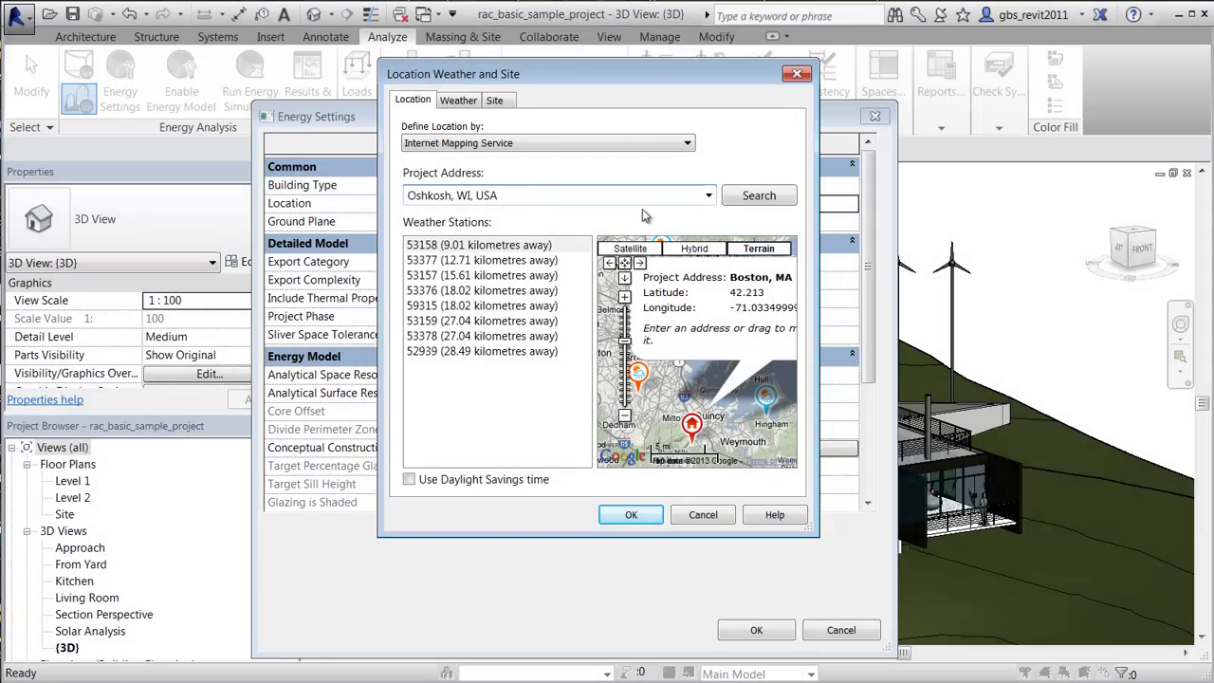
click(732, 196)
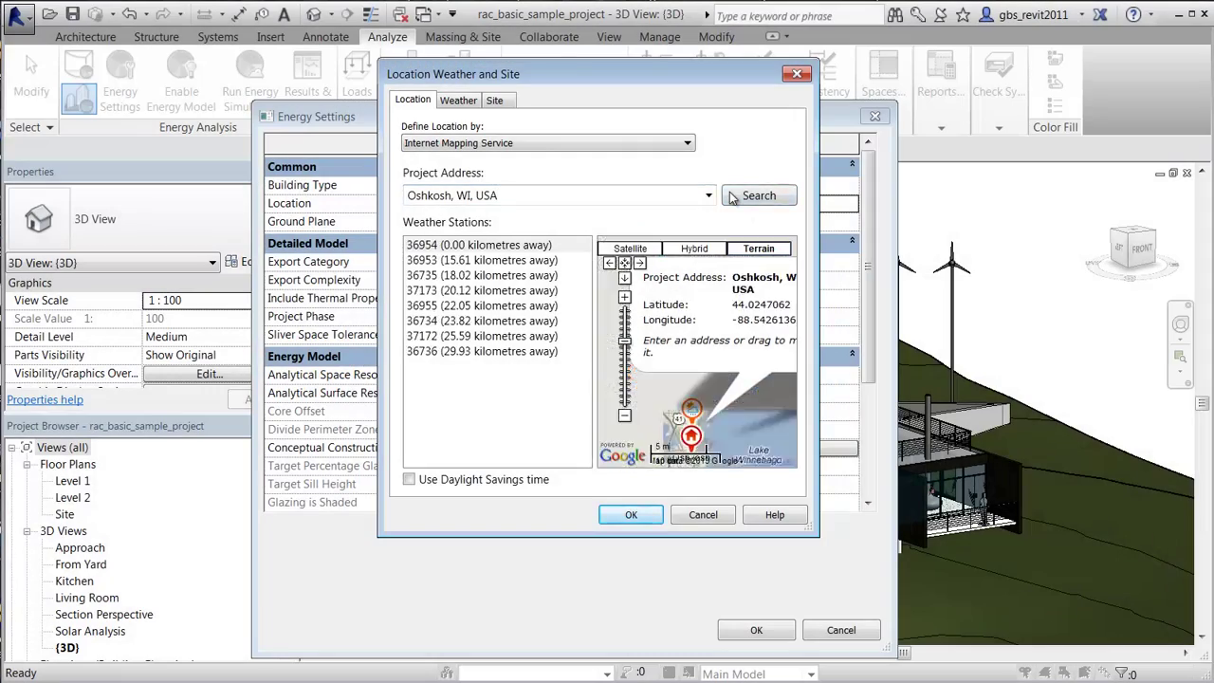
click(472, 275)
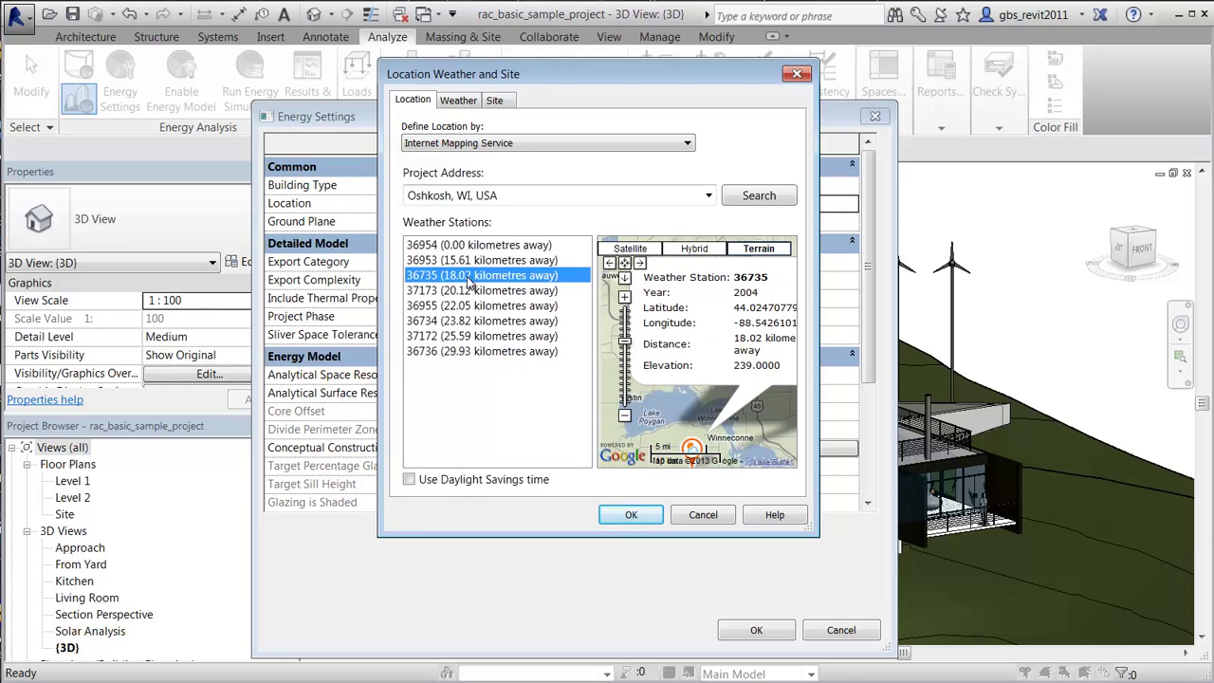
drag(690, 412, 677, 276)
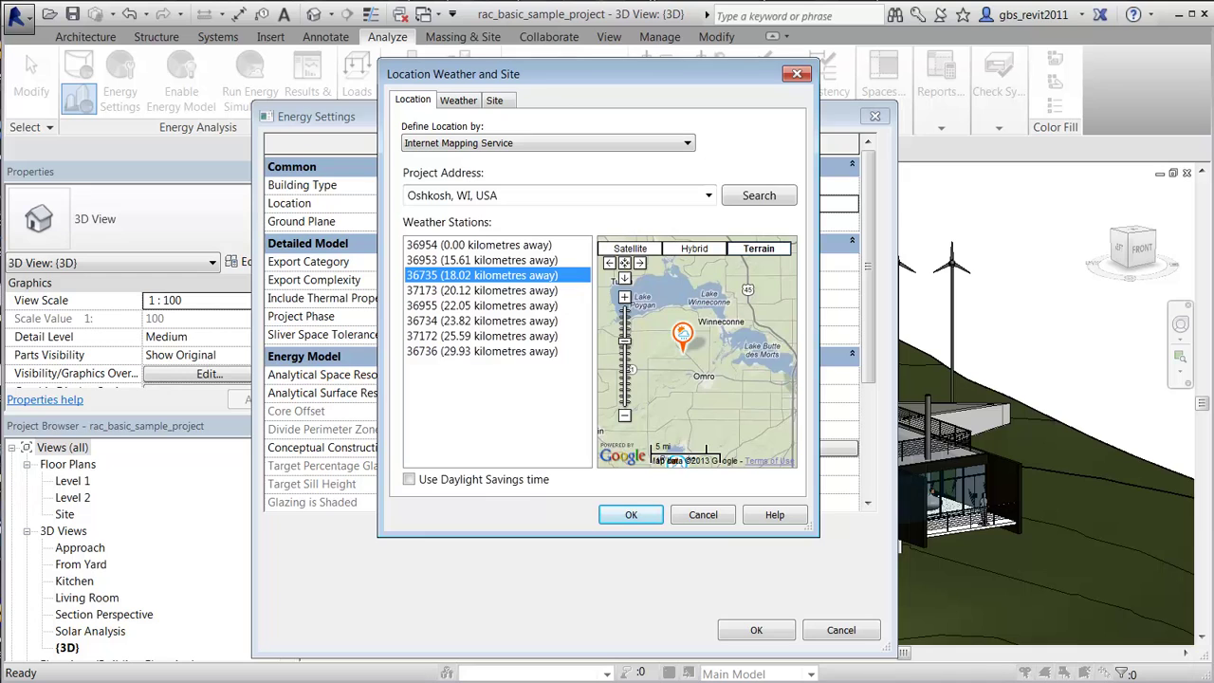
click(683, 340)
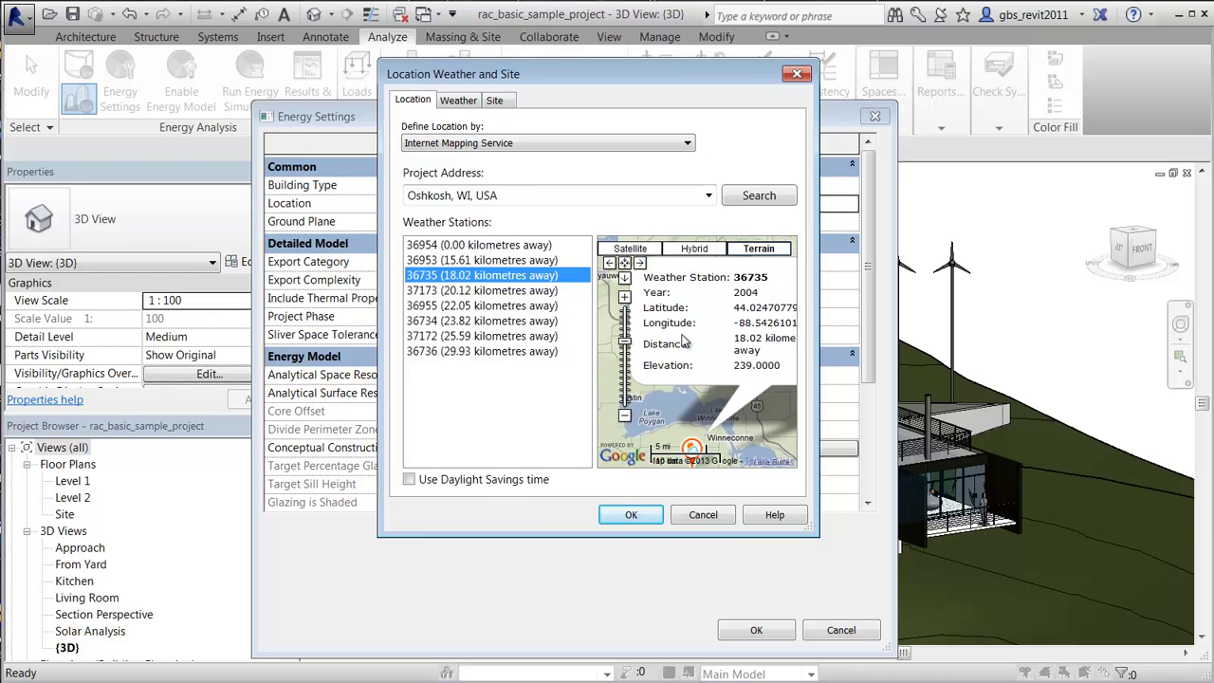
click(655, 515)
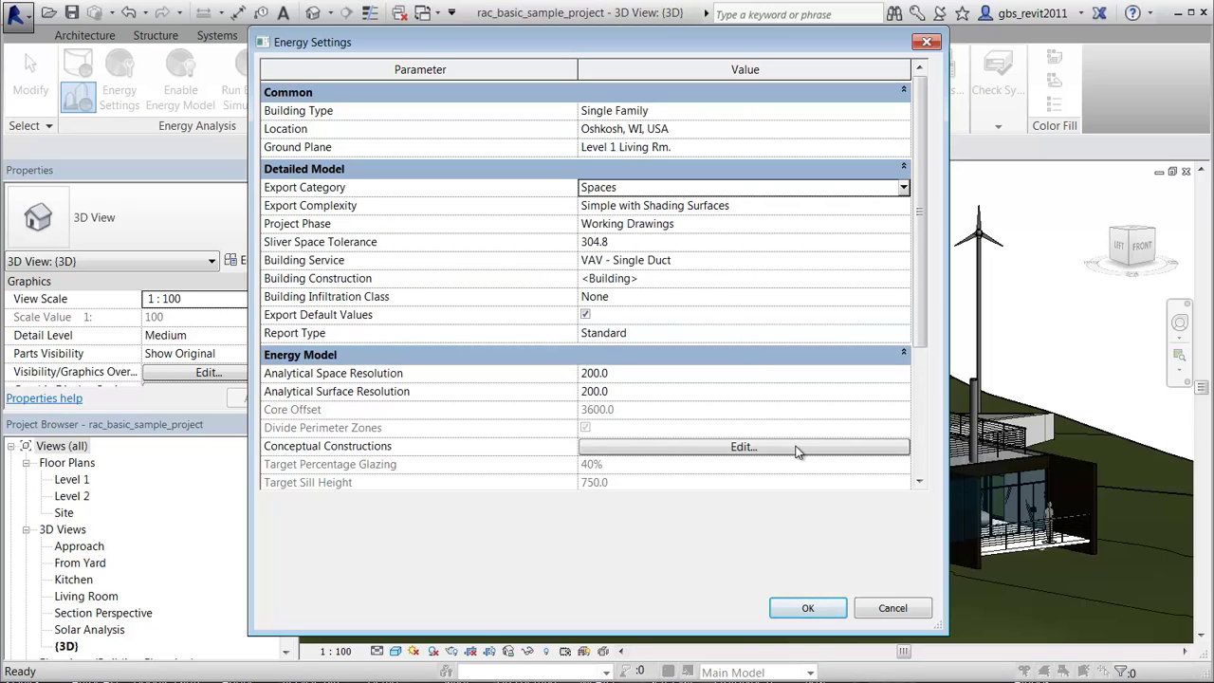
Change Export Category from Spaces to Rooms and switch on Include Thermal Properties.
click(797, 448)
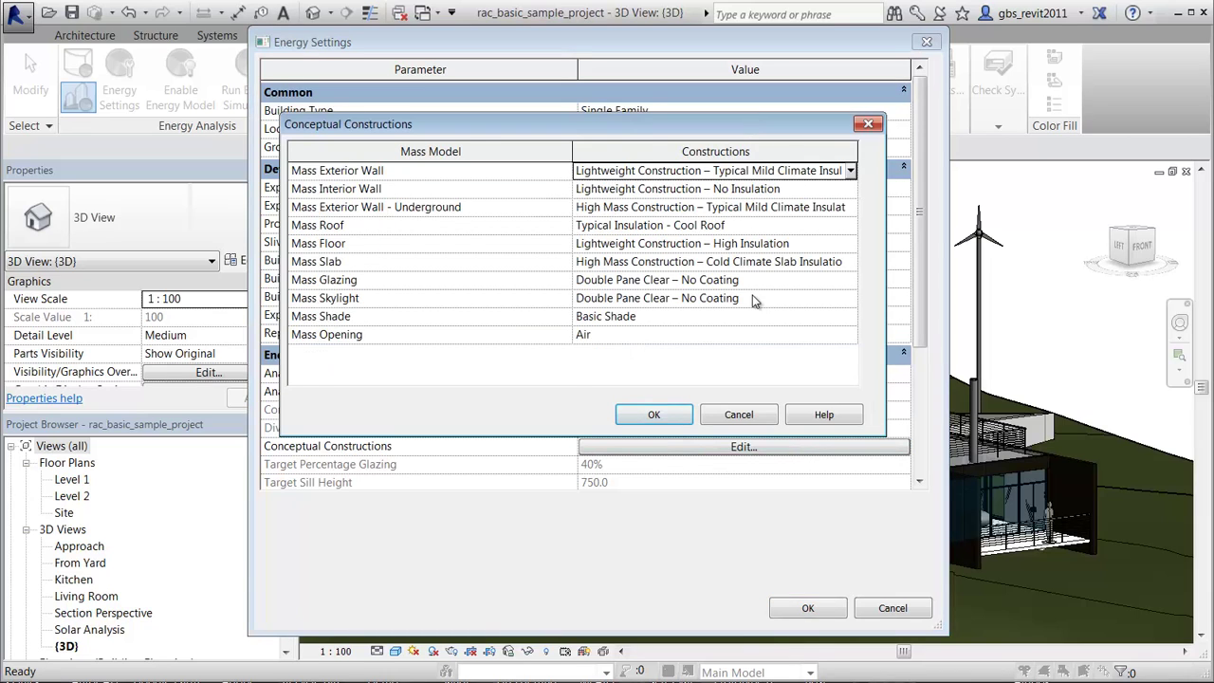
click(766, 415)
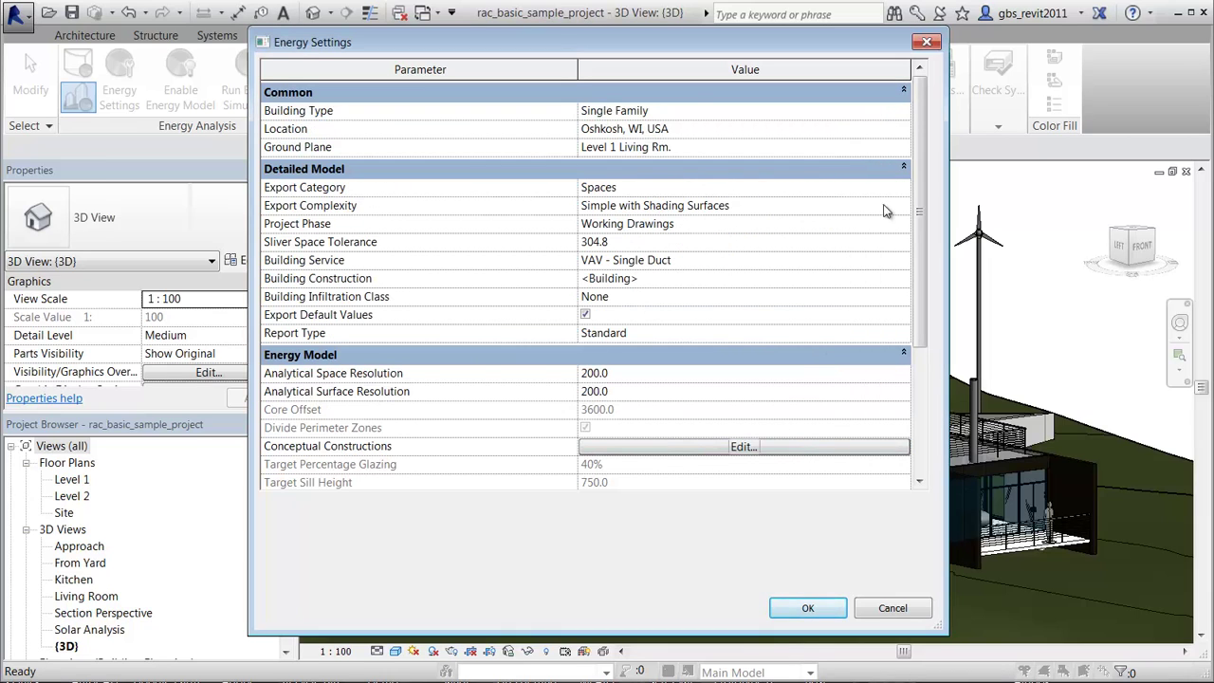
click(903, 188)
click(903, 188)
click(702, 206)
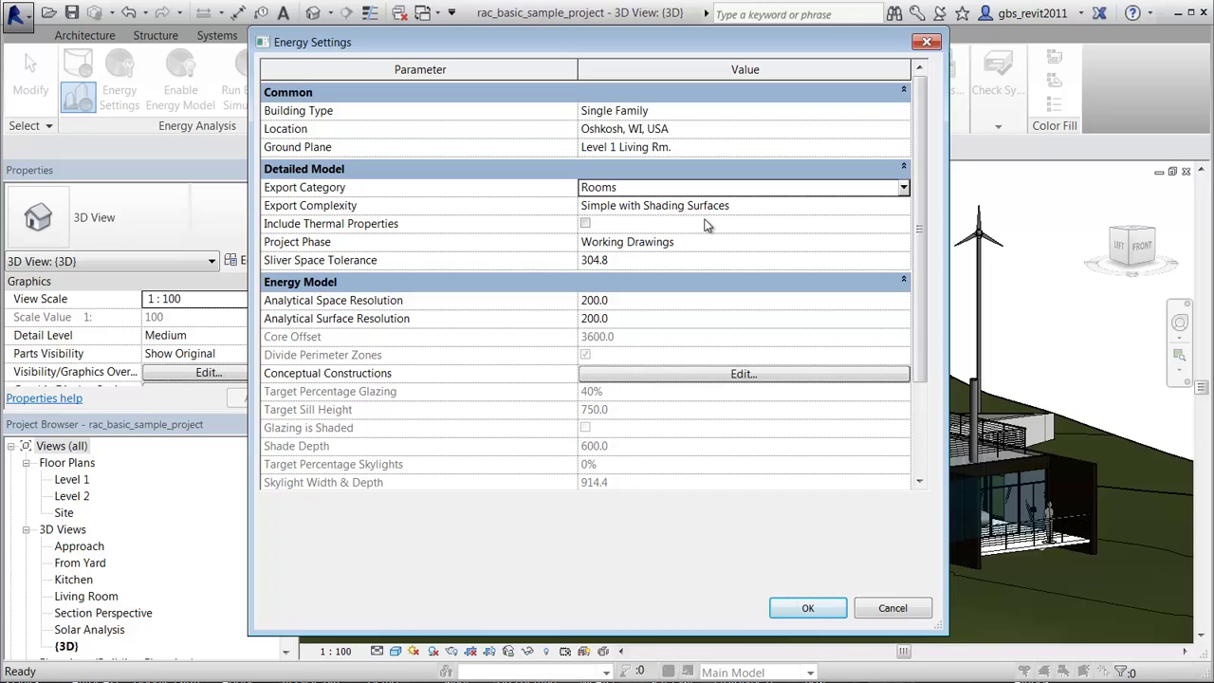
click(585, 224)
click(585, 225)
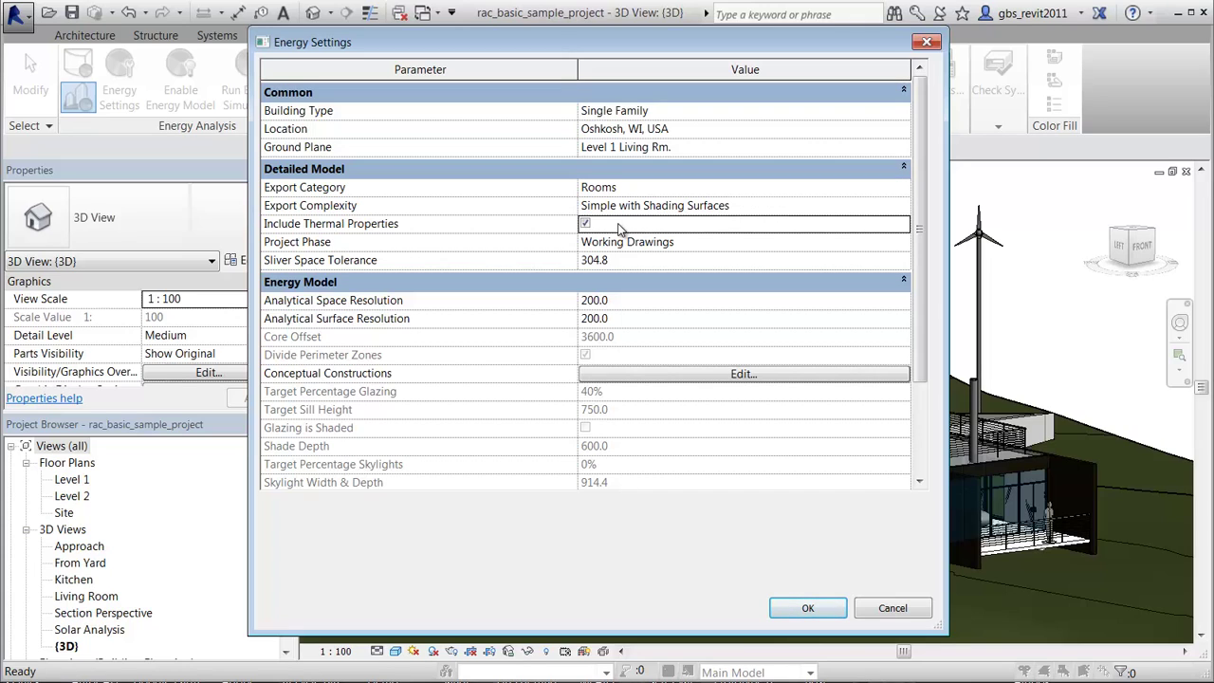
Accept the energy settings and create the energy analytical model for the simulation run.
click(807, 608)
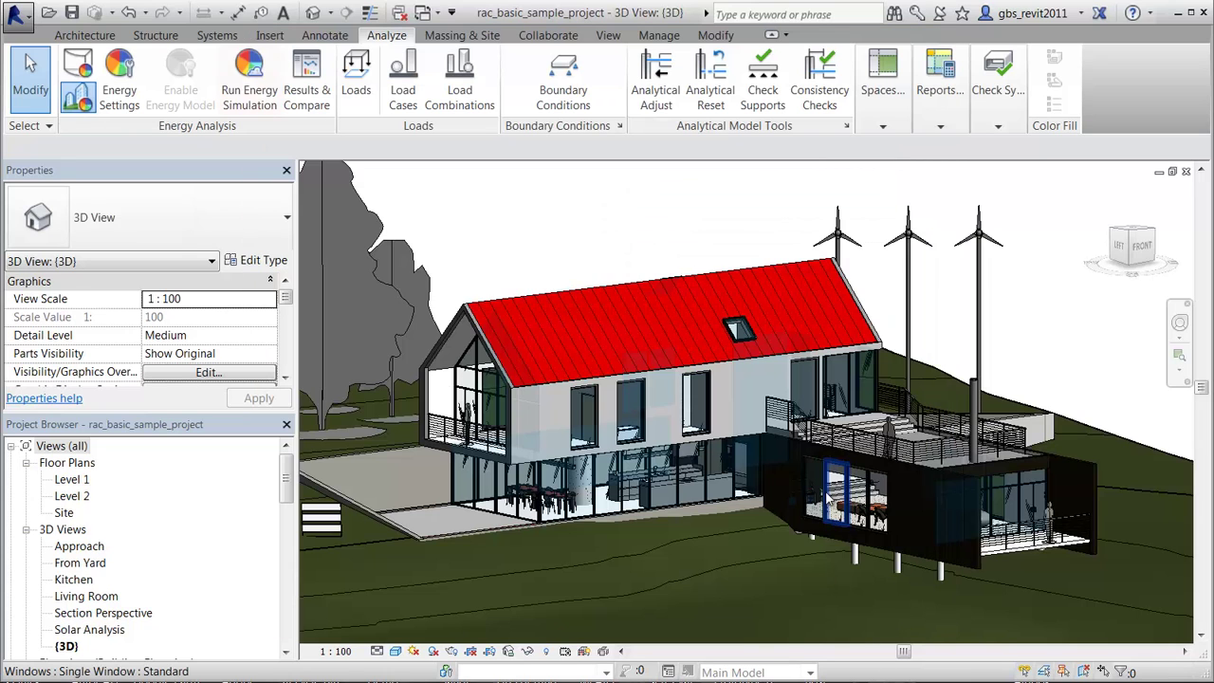
click(244, 91)
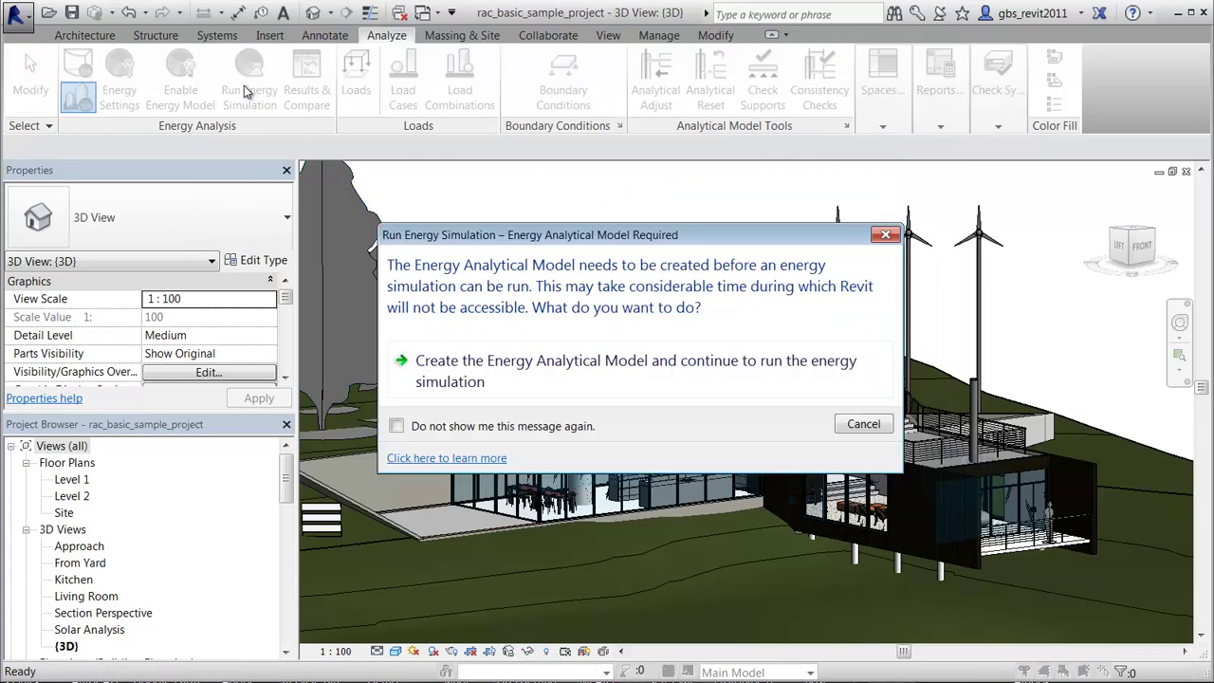
click(713, 364)
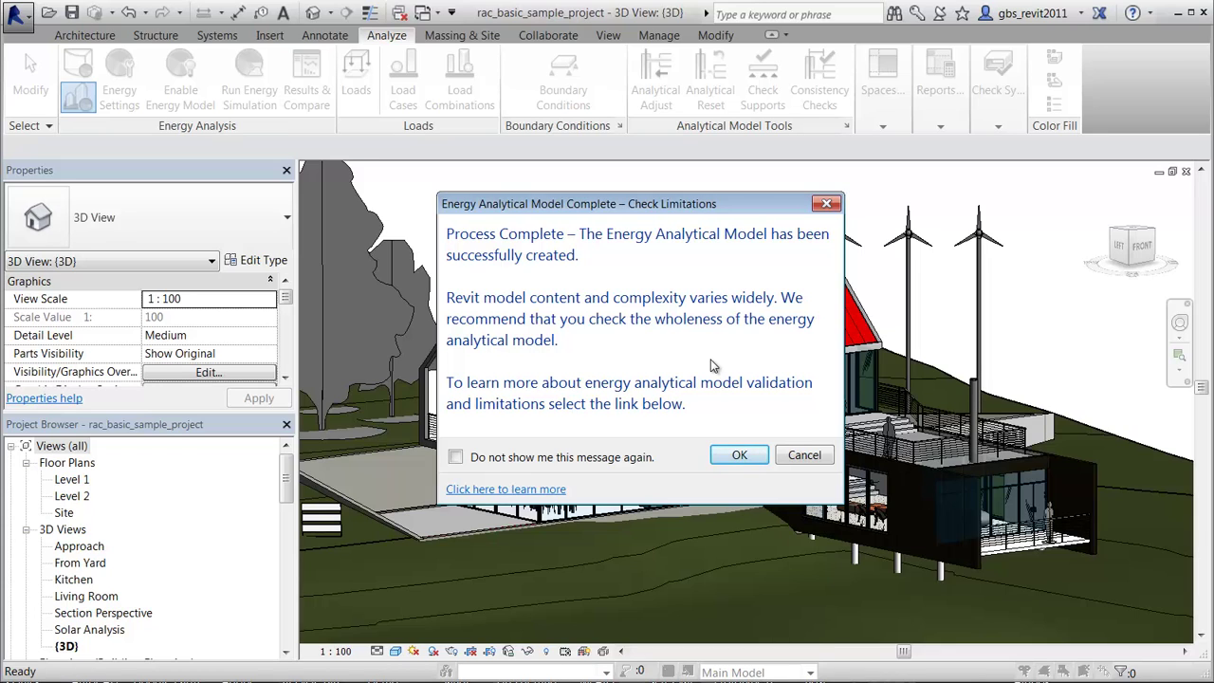
click(758, 459)
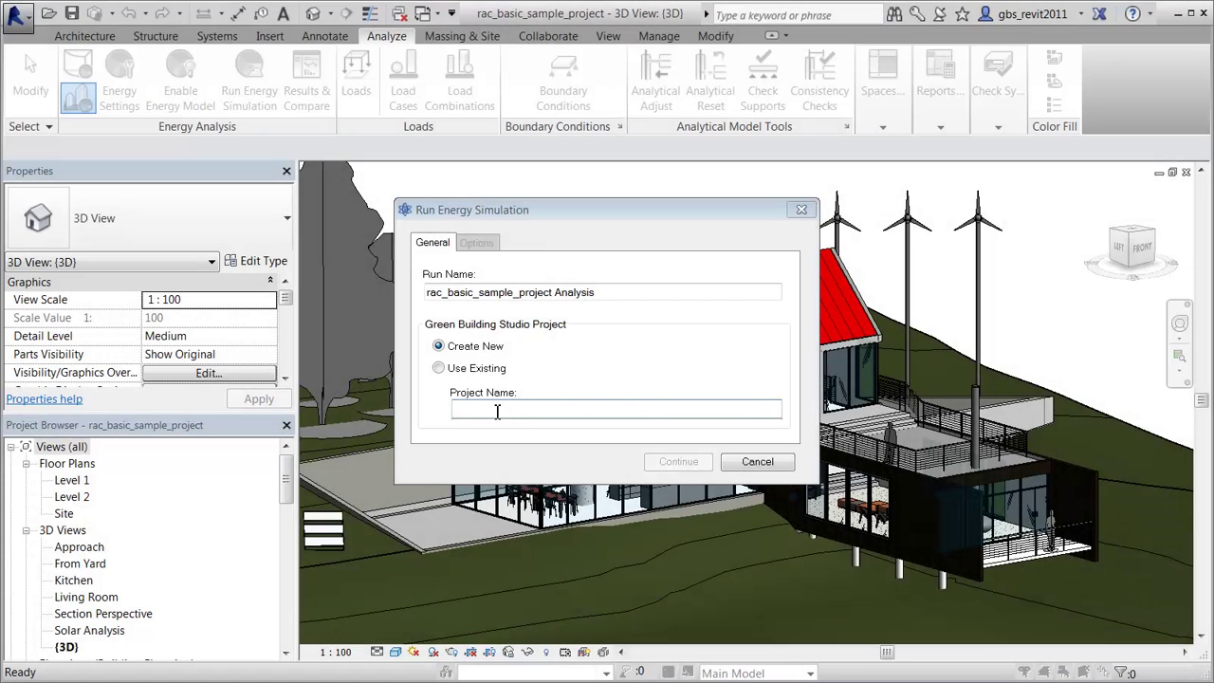
Submit the simulation as new Green Building Studio project rac_basic_project_house.
click(497, 410)
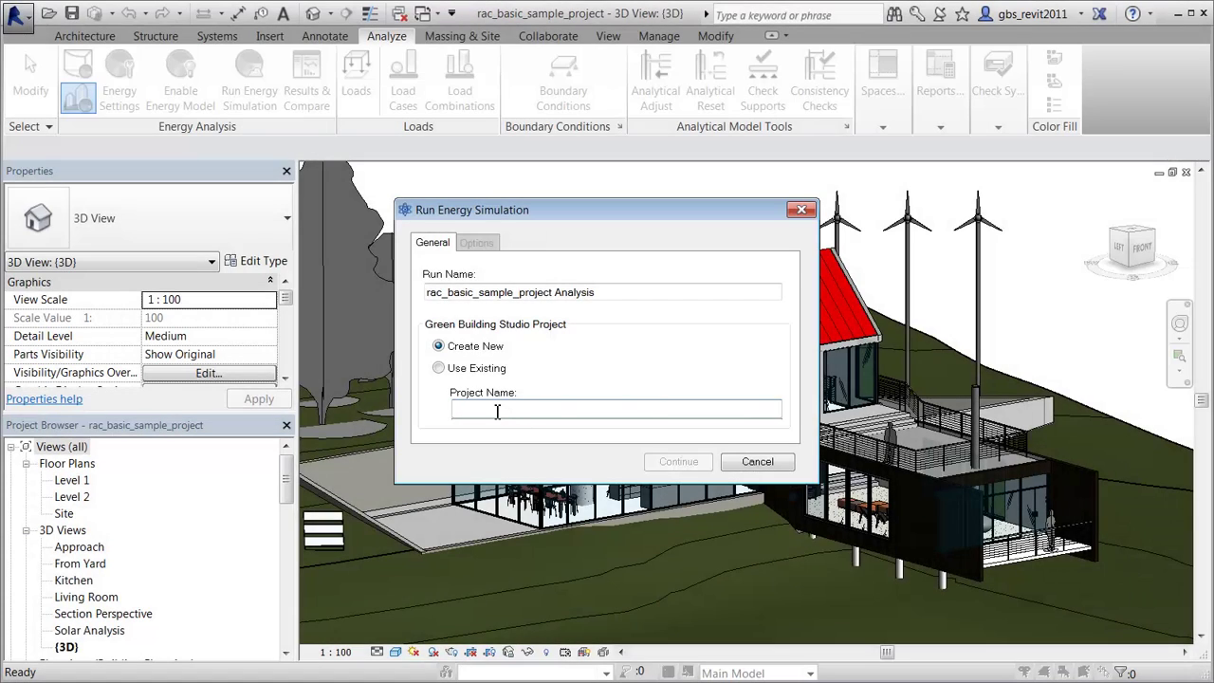
text(rac_basic_projec)
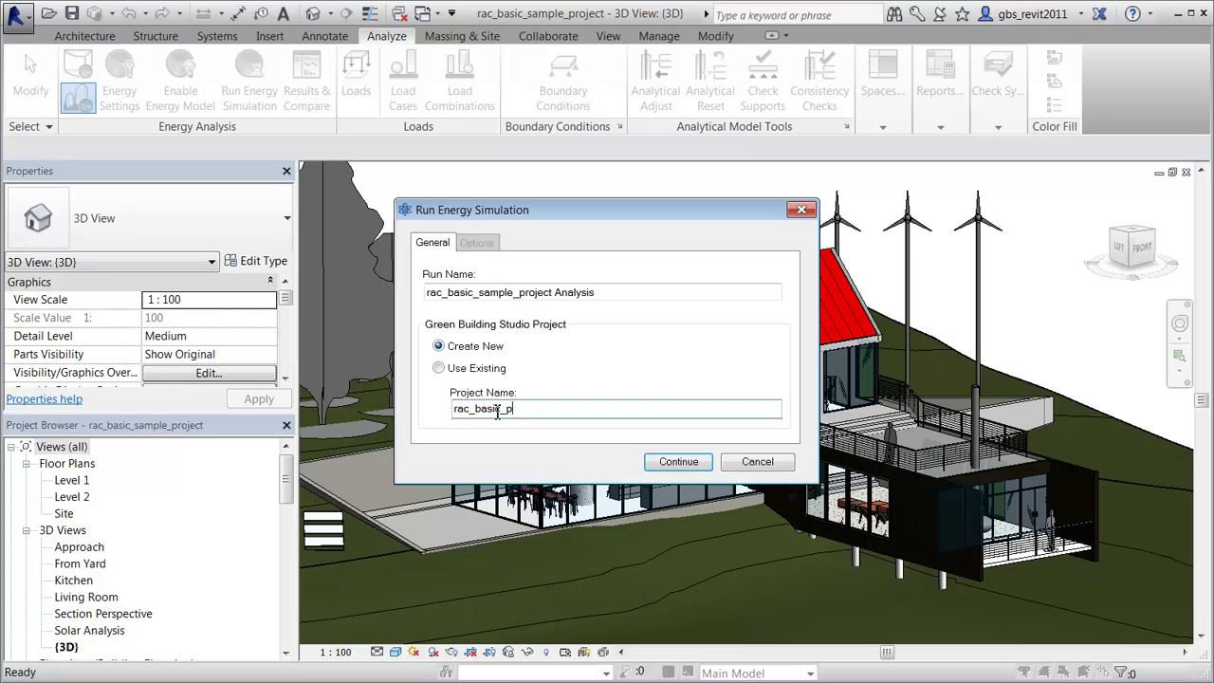
text(t)
click(1084, 336)
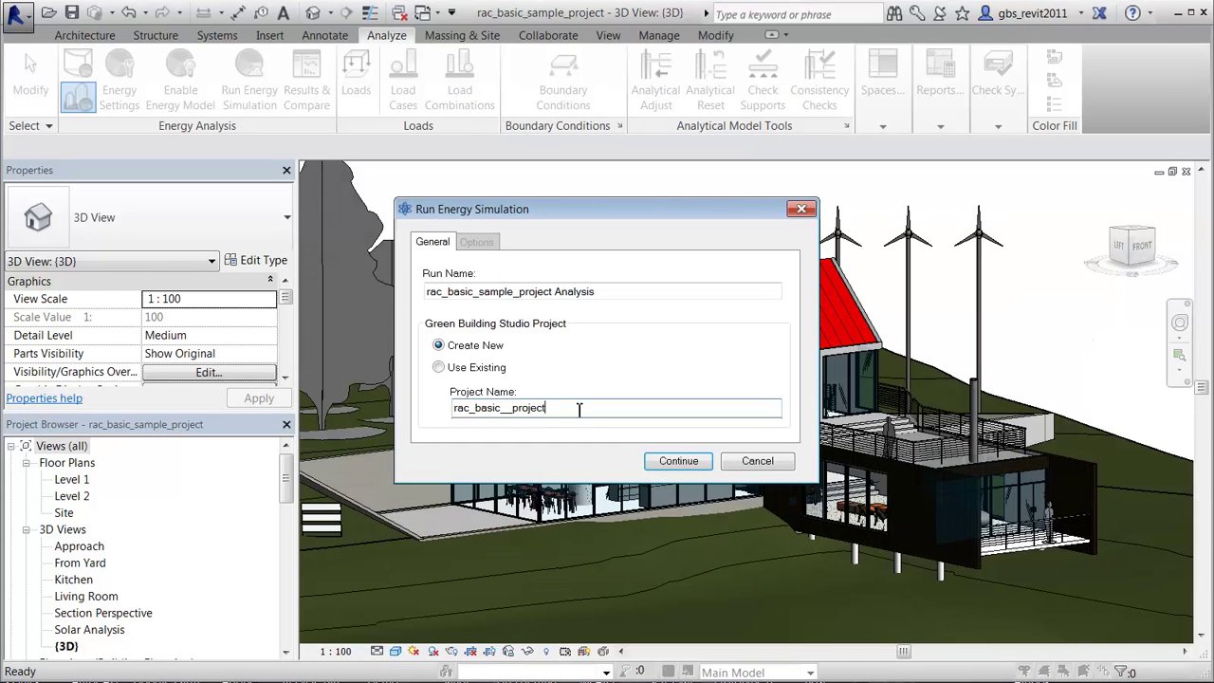
text(_house)
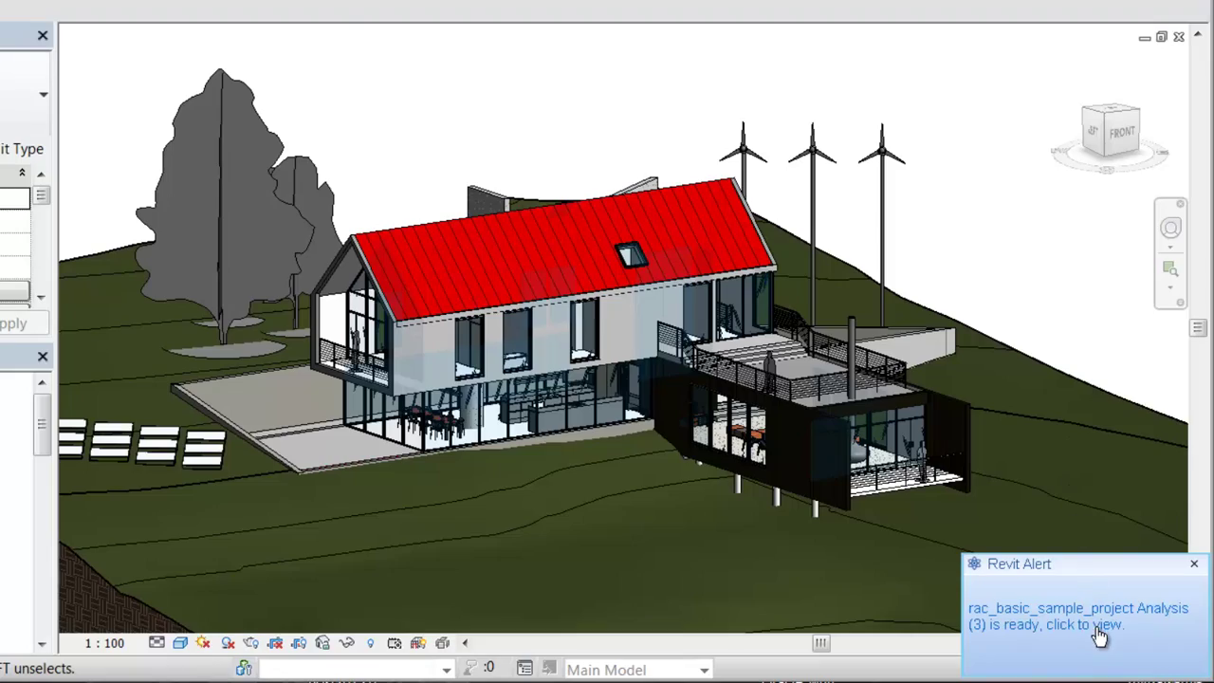
Open the rac_basic_sample_project Analysis report in Results and Compare and review its charts.
click(1098, 626)
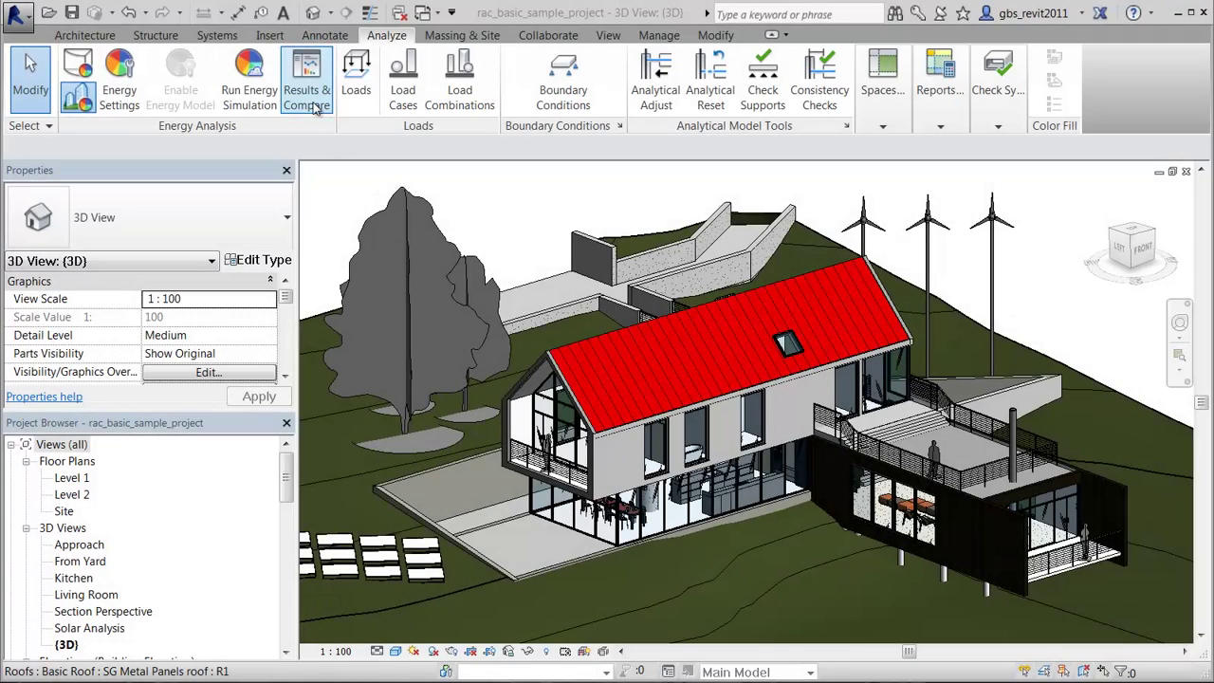
click(316, 108)
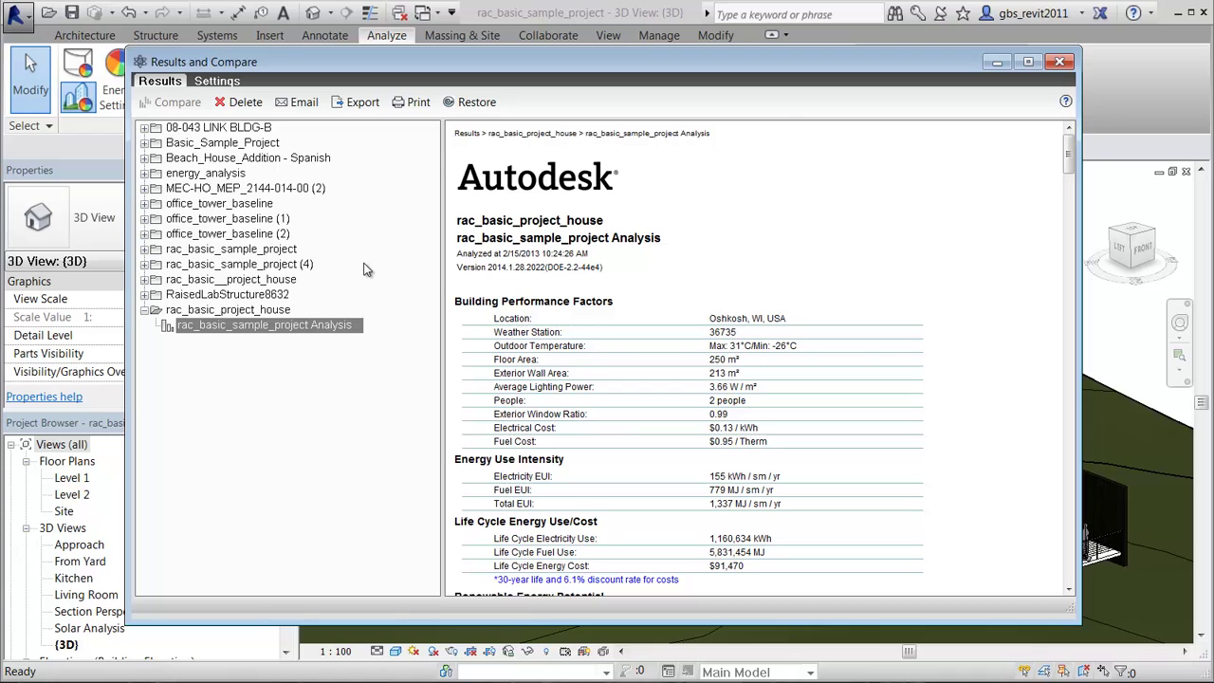
scroll(912, 327, down, 10)
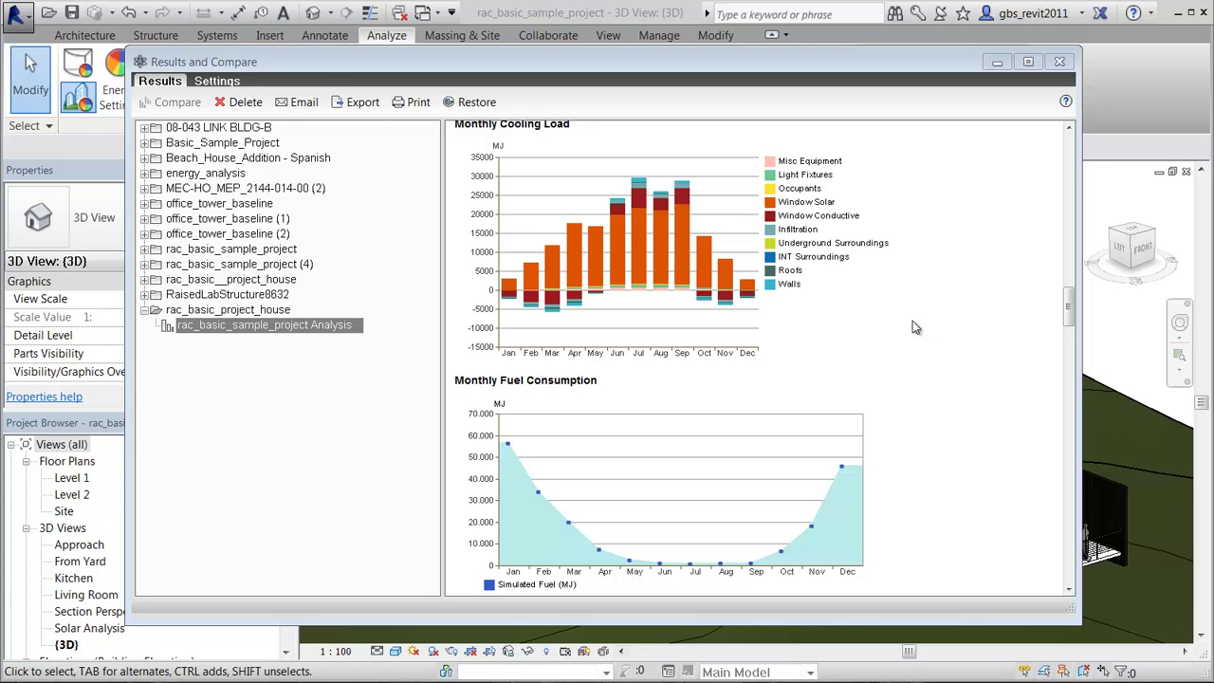
click(220, 82)
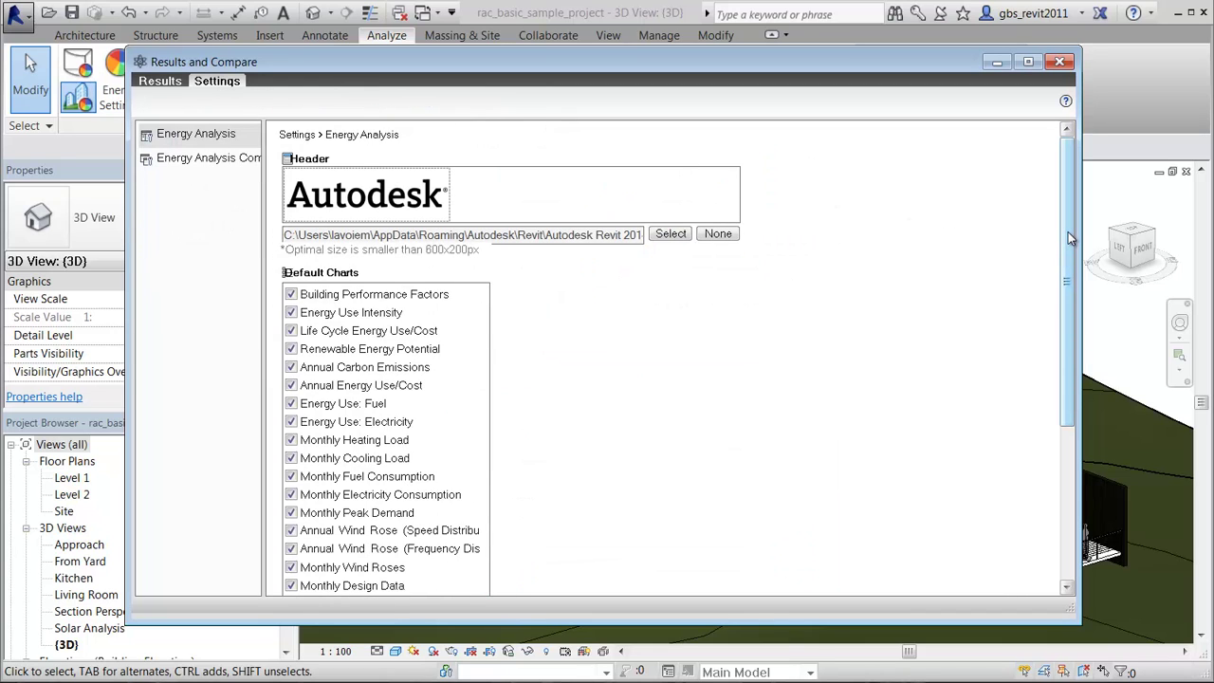
drag(1068, 231, 1041, 326)
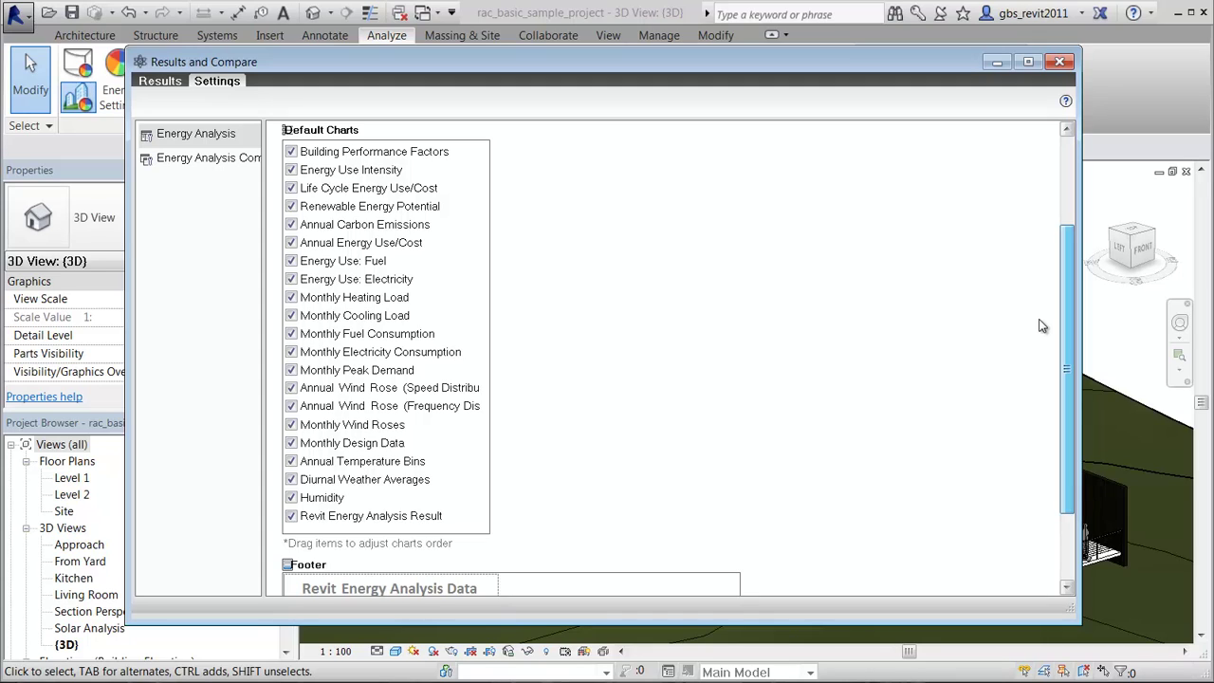
drag(1042, 326, 1041, 326)
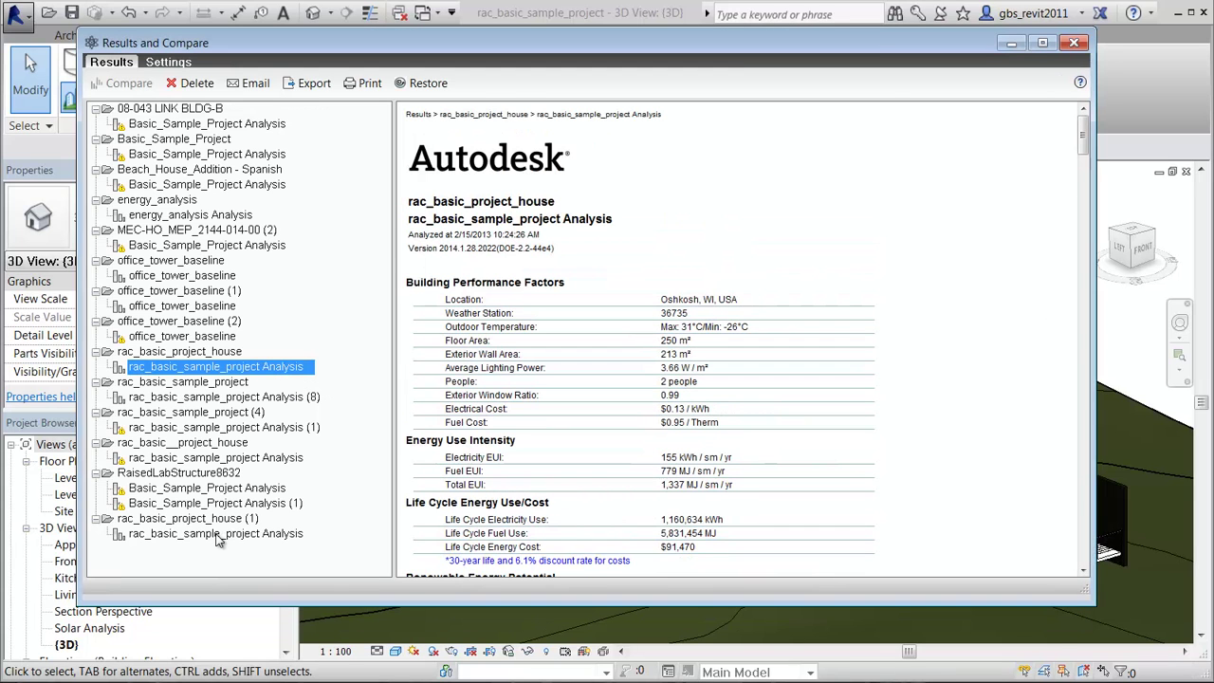
Select both house analyses, generate the Compare report and scroll through it.
key(F2)
ctrl+click(217, 534)
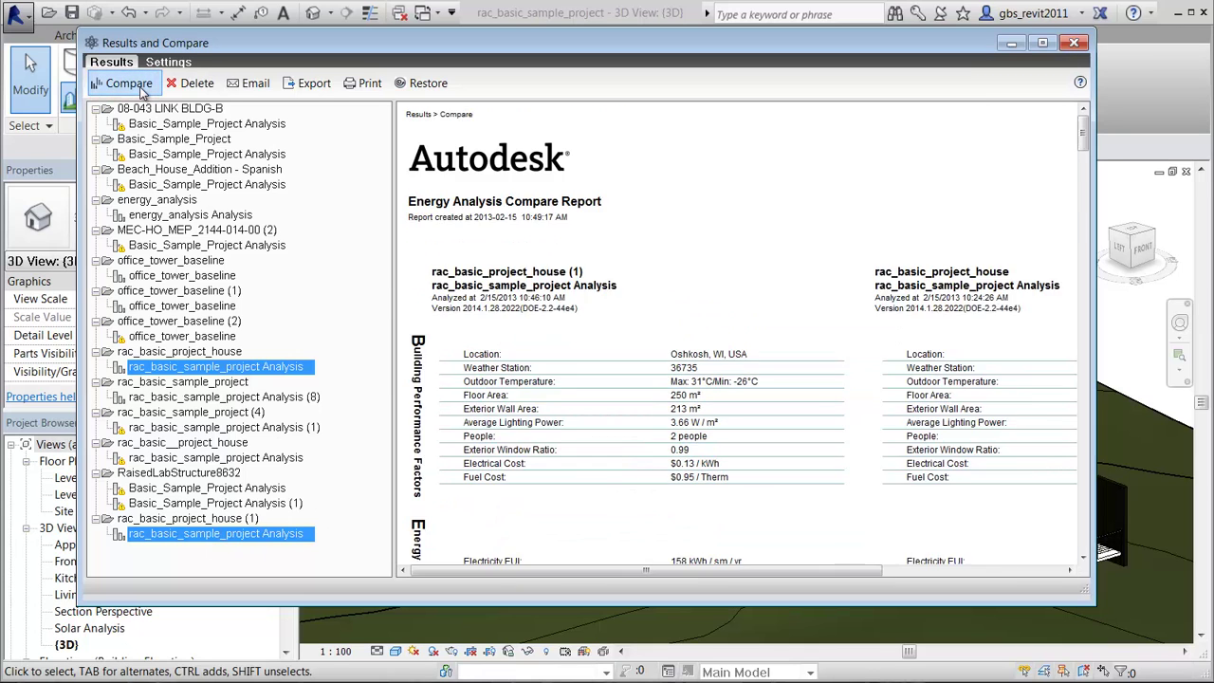
click(142, 88)
drag(1174, 187, 1173, 249)
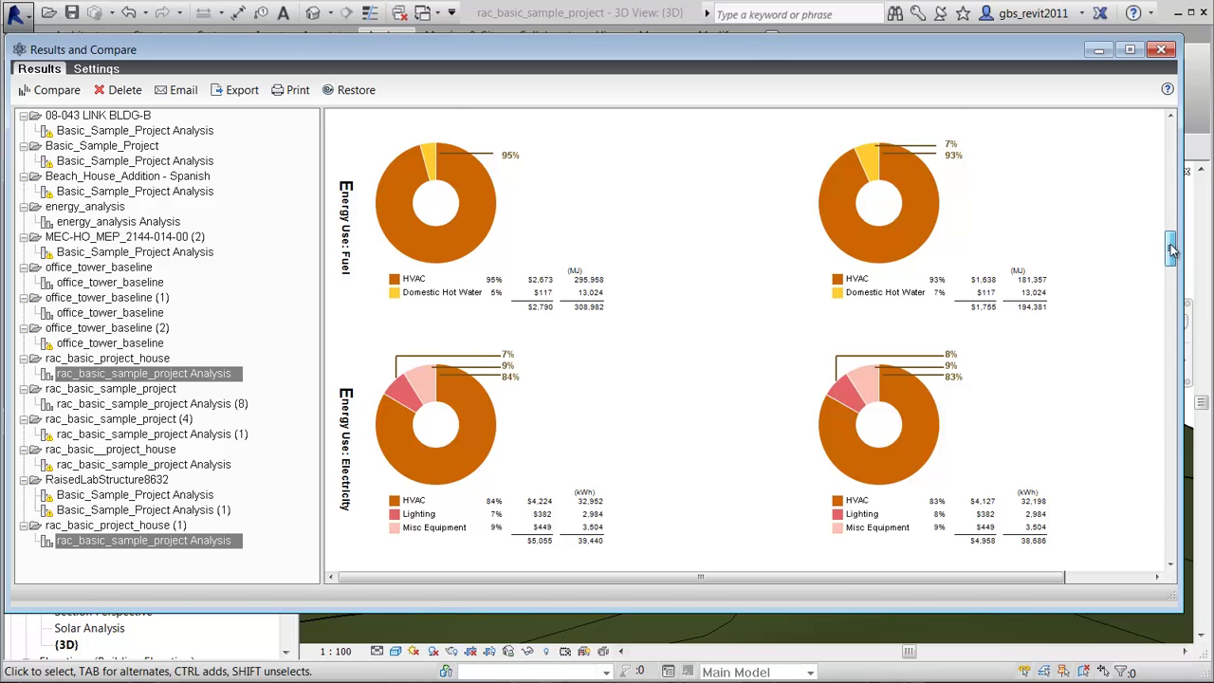
drag(1173, 249, 1173, 326)
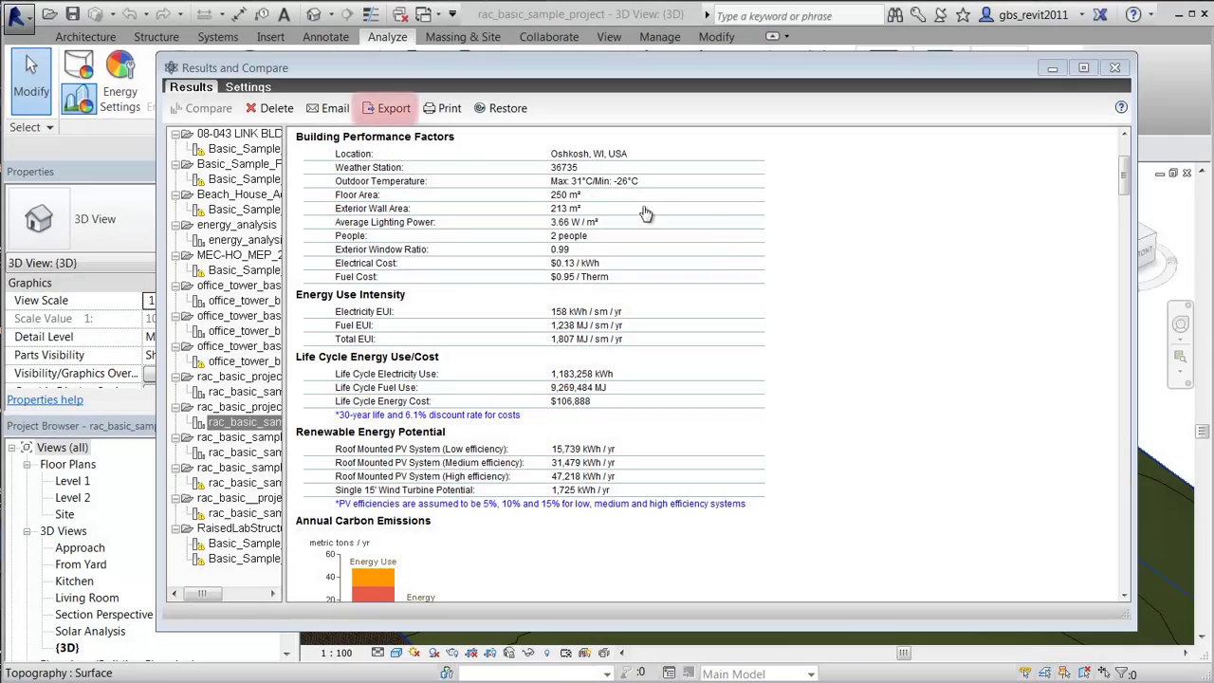
Open the report's Export dialog and review the formats: PDF, GBXml, DOE2, Energy Plus.
click(394, 108)
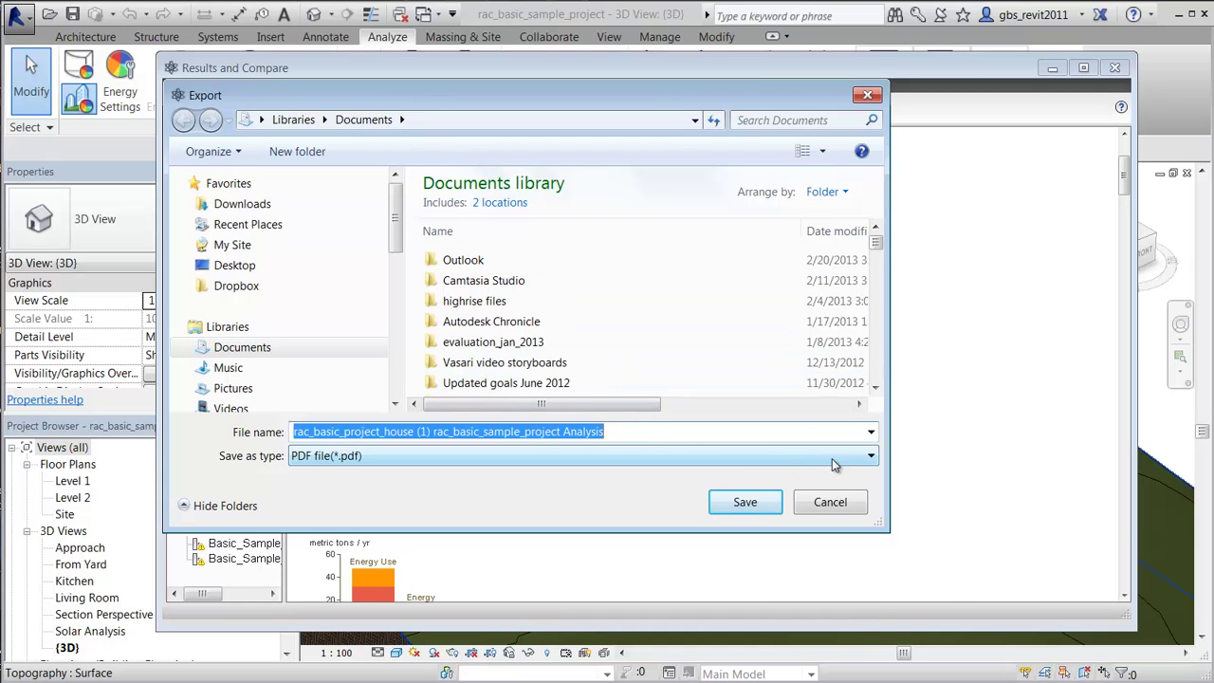
click(869, 457)
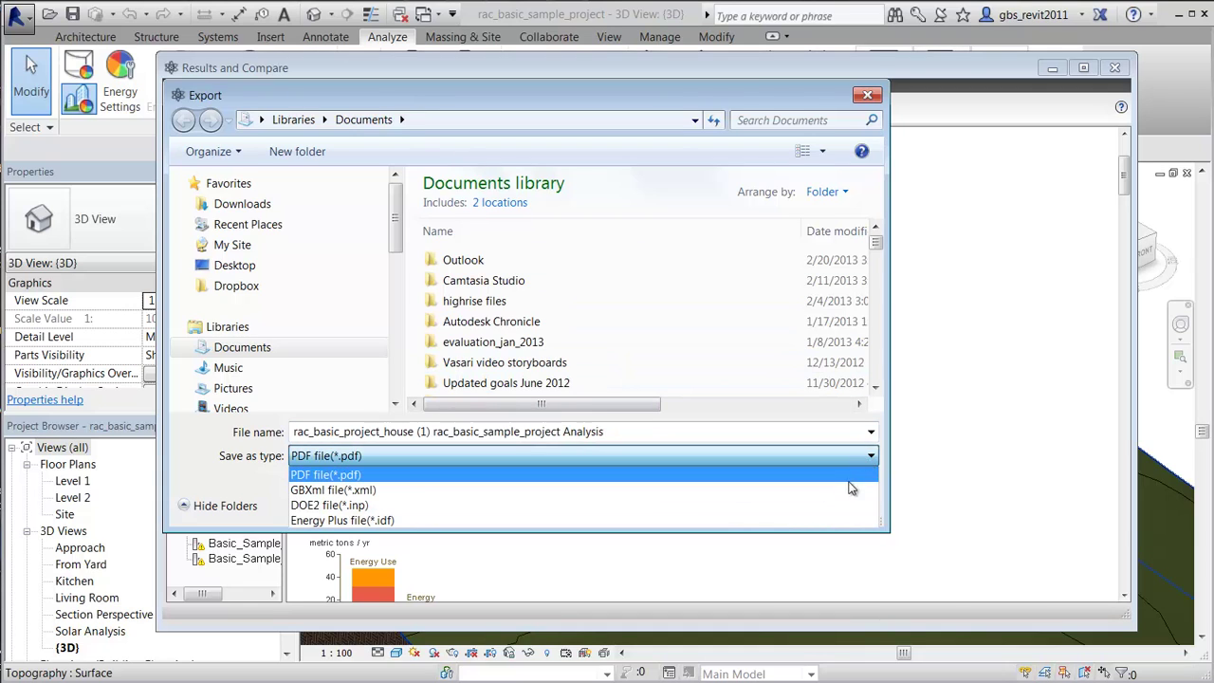